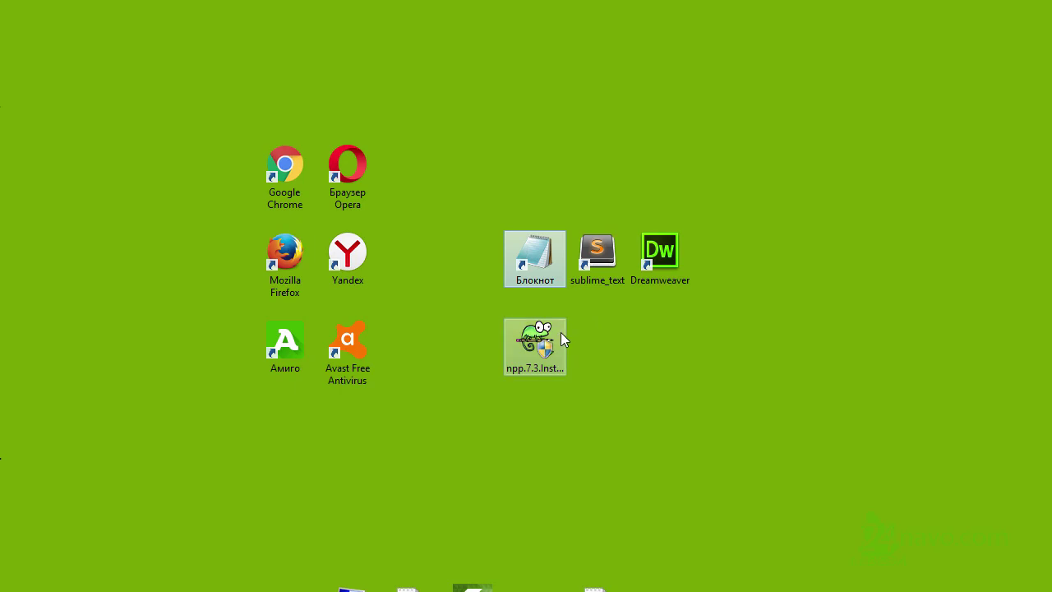
- Place the npp.7.3 installer file beside the Блокнот shortcut on the desktop and launch it
drag(545, 336, 461, 248)
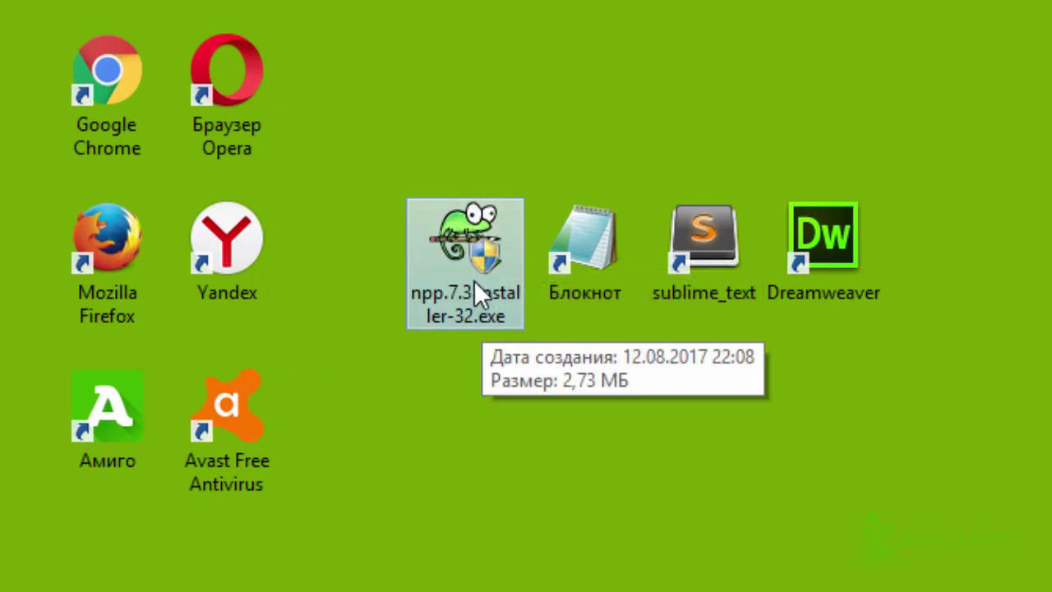
click(465, 311)
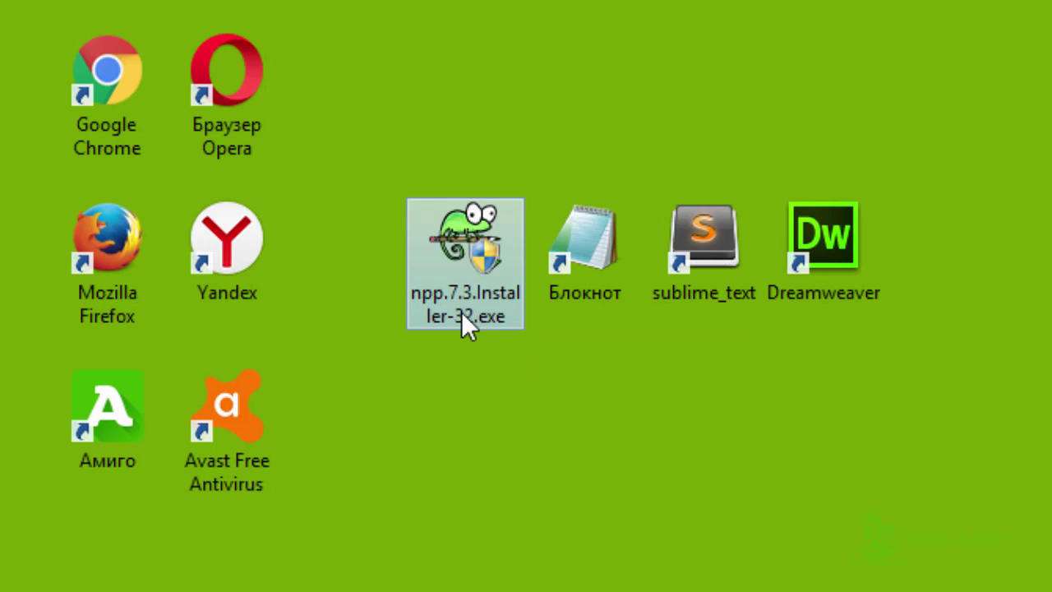
key(Escape)
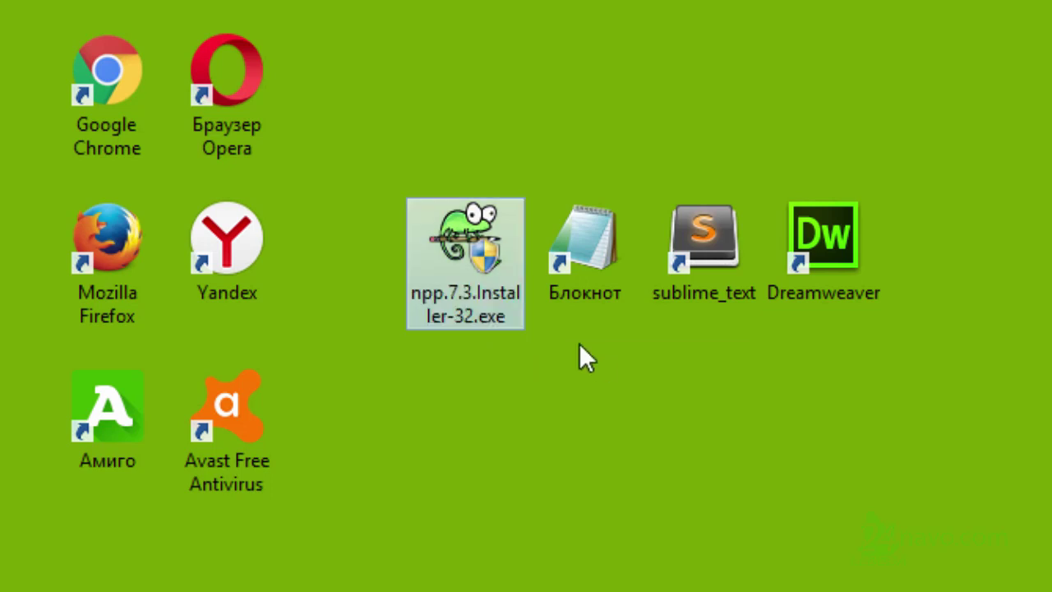
right_click(470, 236)
click(481, 256)
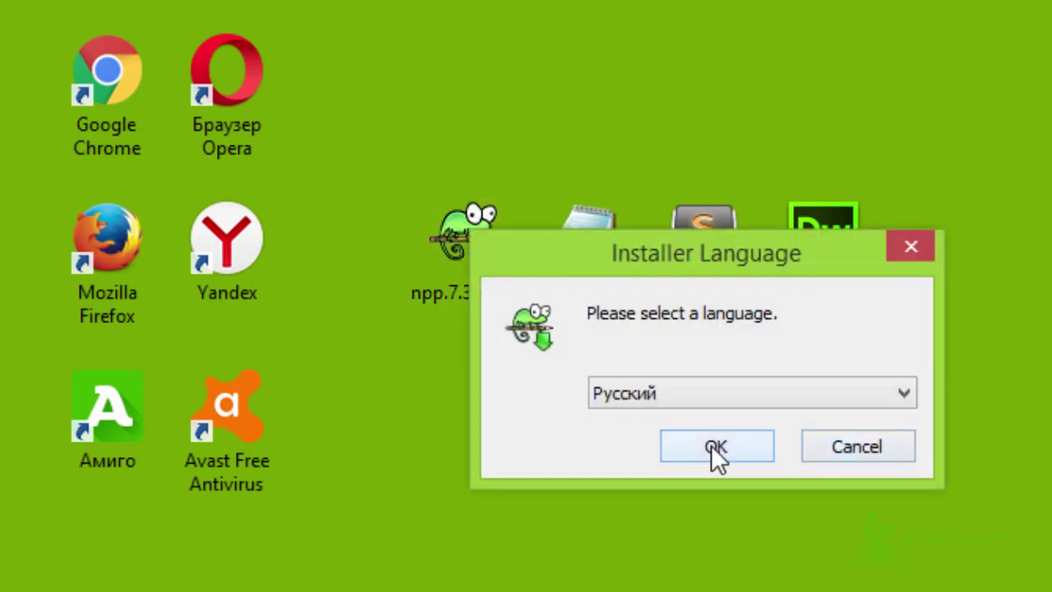
- Look through the available installer languages, keep Русский and confirm it
click(900, 393)
scroll(897, 393, up, 5)
click(898, 393)
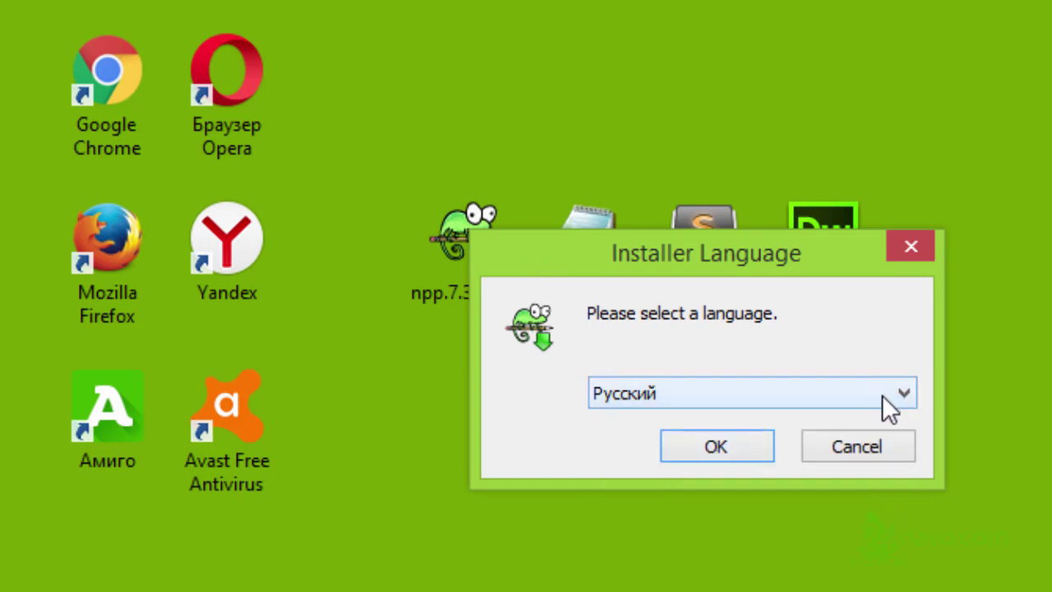
click(716, 446)
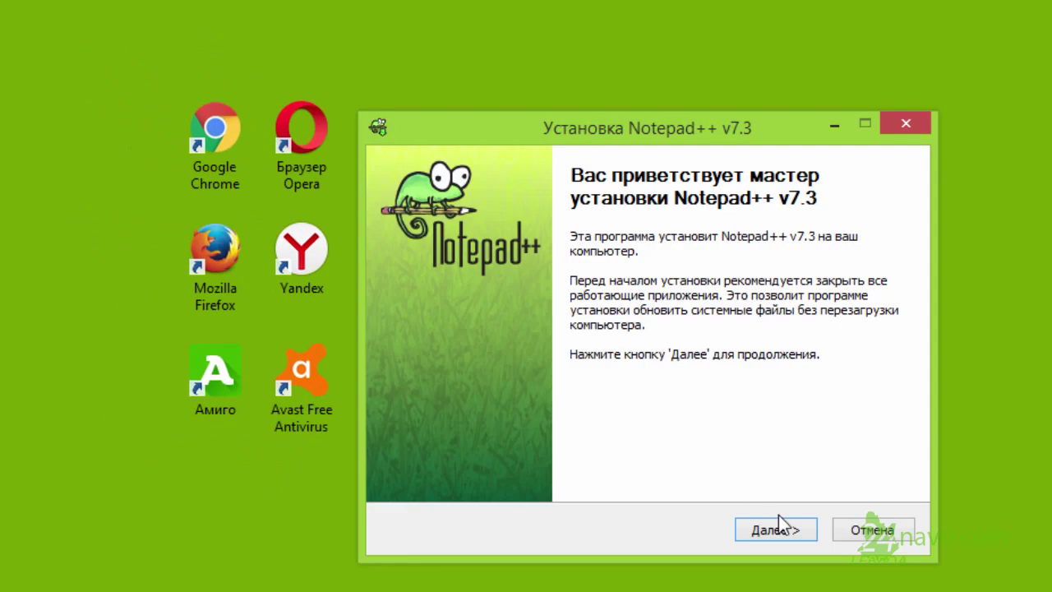
- Accept the Notepad++ license agreement and keep C:\Program Files (x86)\Notepad++ as the installation folder
click(791, 532)
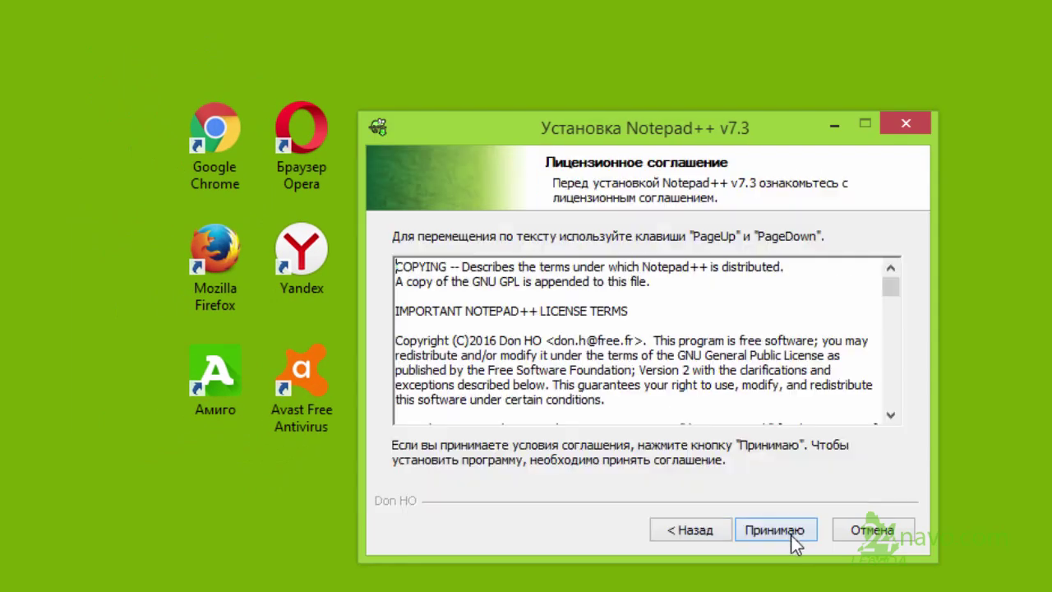
click(780, 536)
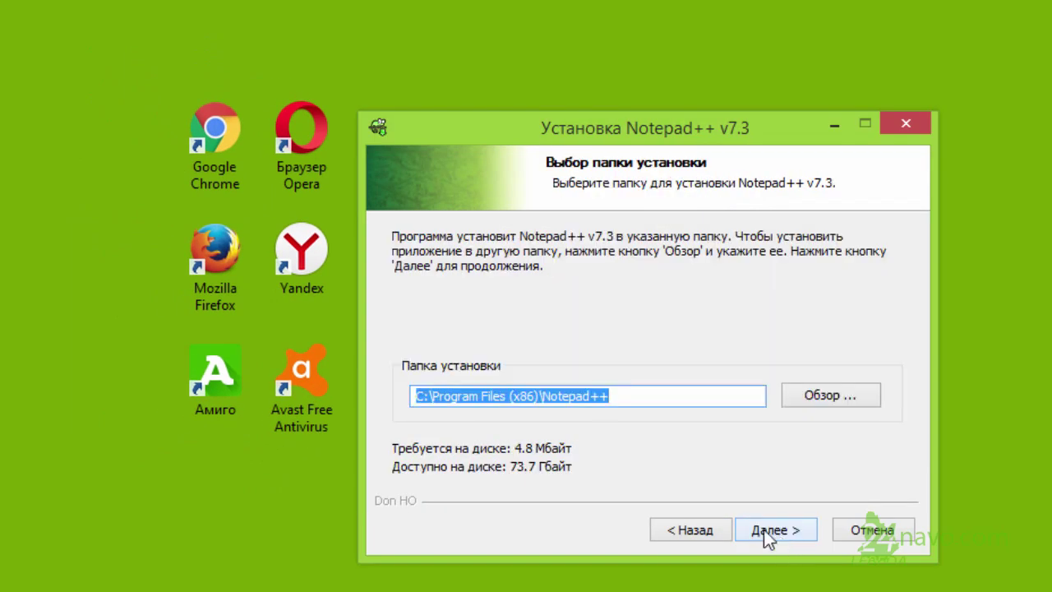
click(630, 395)
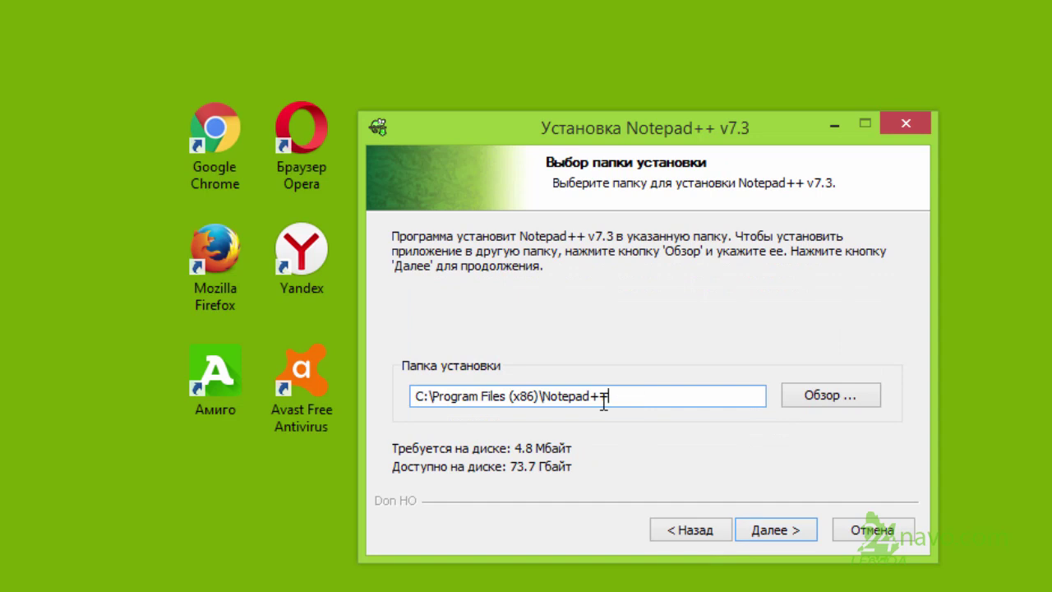
drag(605, 396, 382, 398)
click(789, 530)
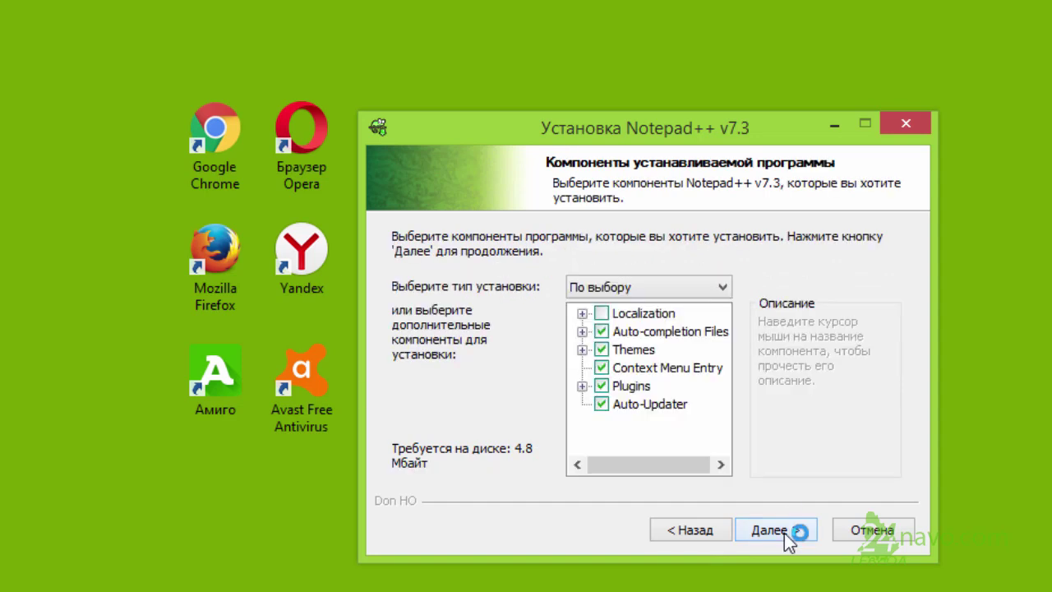
- Install Notepad++ with the default components and a desktop shortcut, and finish setup with the program set to launch
click(784, 531)
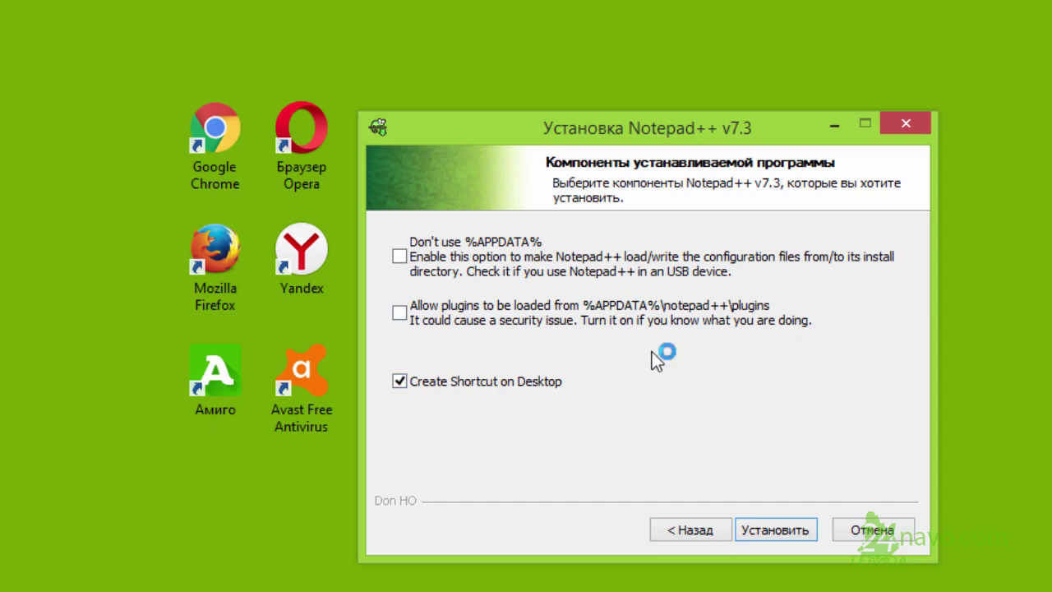
click(778, 530)
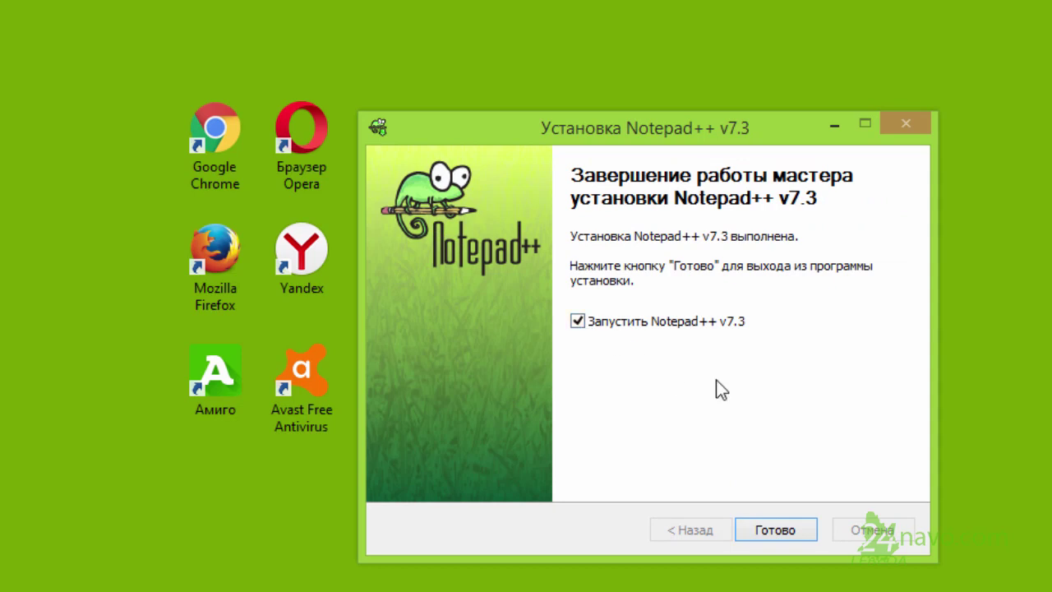
click(787, 535)
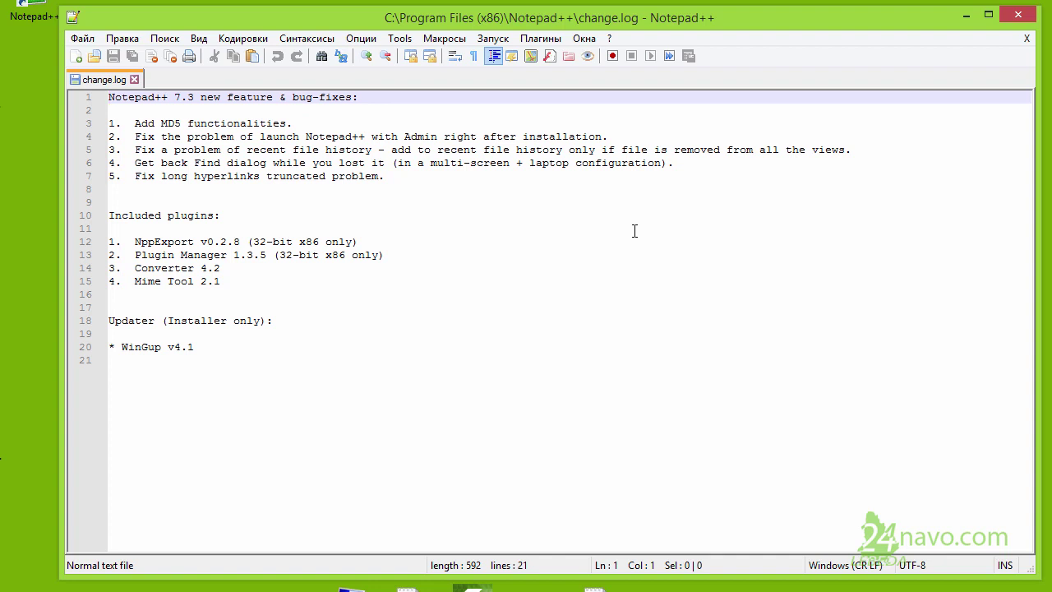
- Put the new Notepad++ desktop shortcut in the installer's place in the row of editor icons and open Notepad++ from it
drag(44, 7, 531, 181)
click(966, 16)
drag(488, 259, 488, 435)
drag(521, 177, 460, 262)
click(534, 362)
double_click(472, 254)
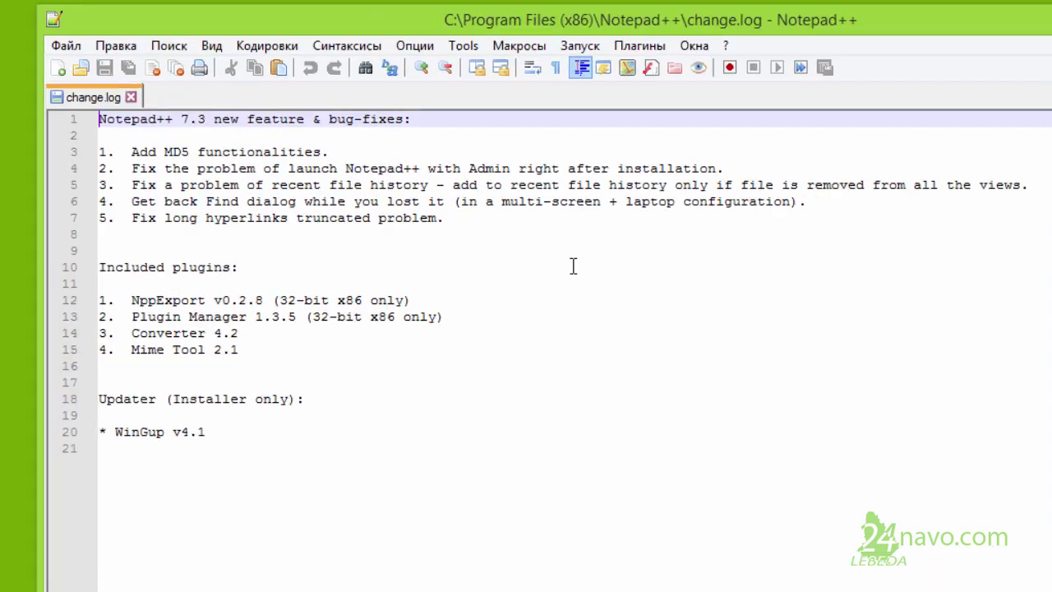
- Create a new document and save it as 5.html in the folder offered for saving
click(66, 45)
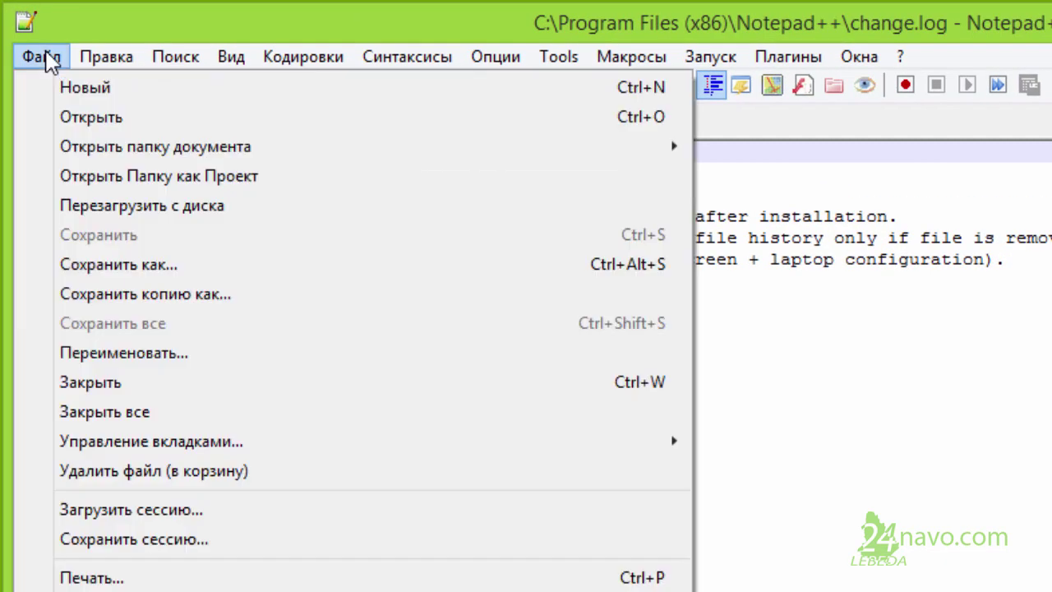
click(90, 91)
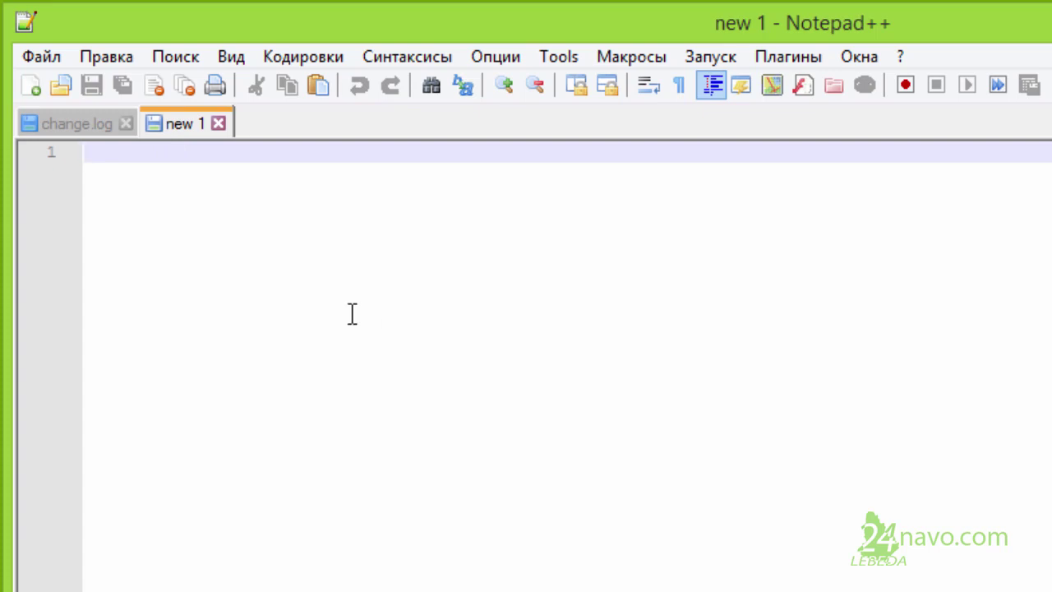
click(48, 61)
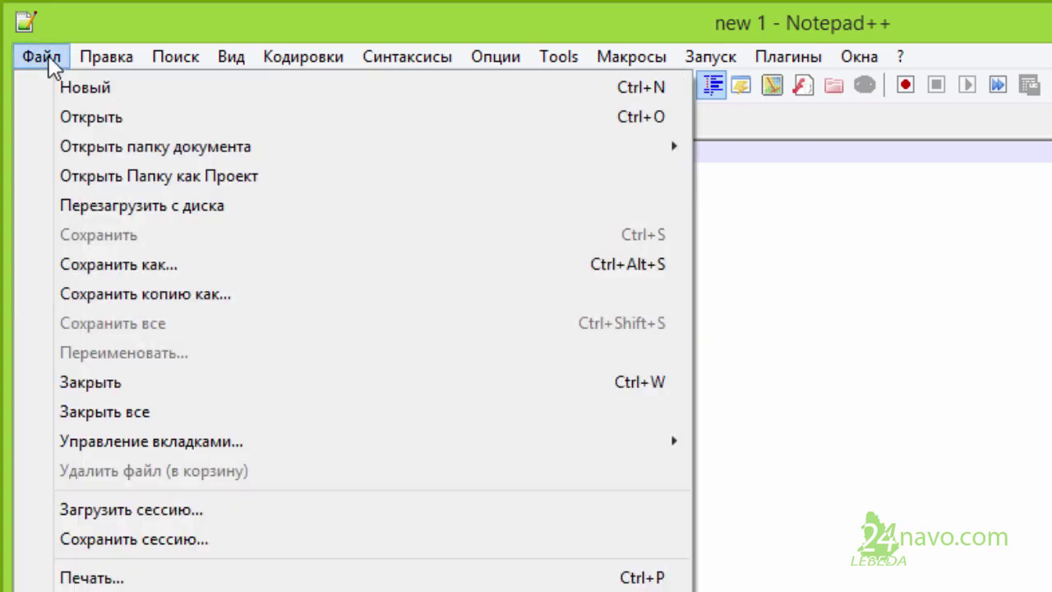
click(177, 265)
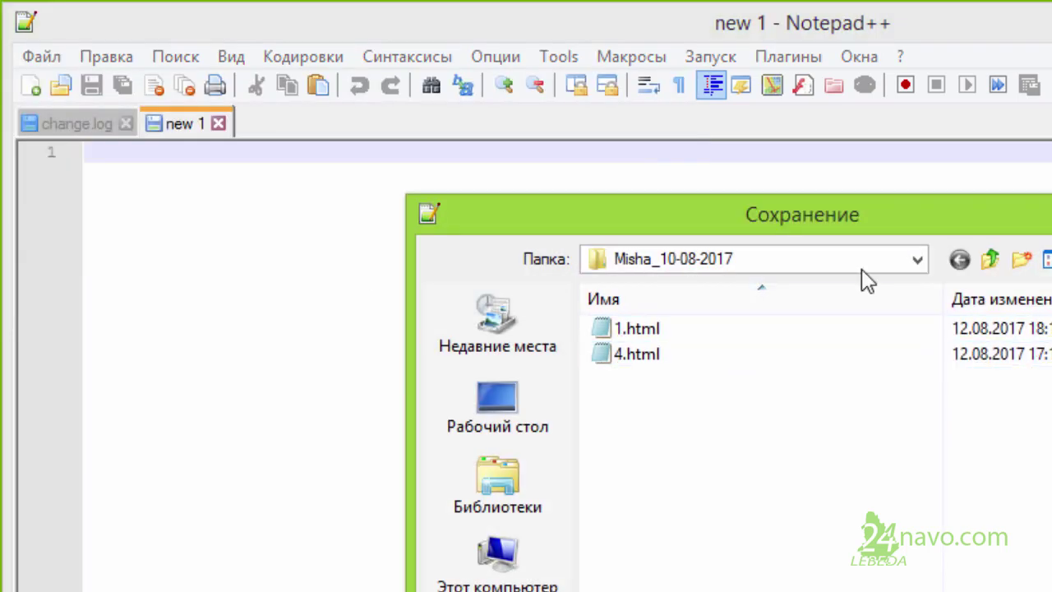
click(917, 259)
click(917, 259)
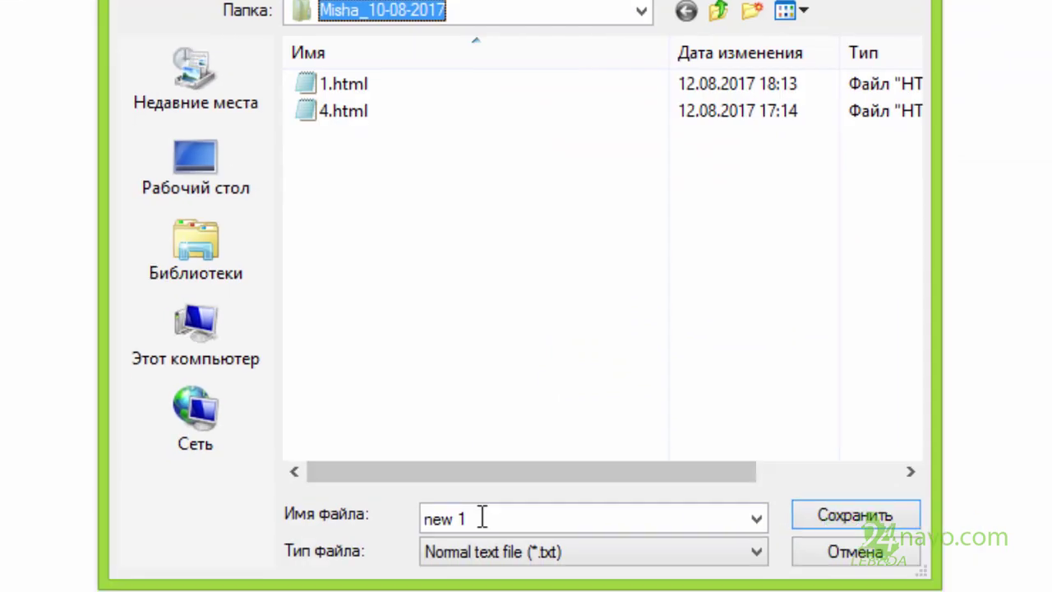
click(483, 517)
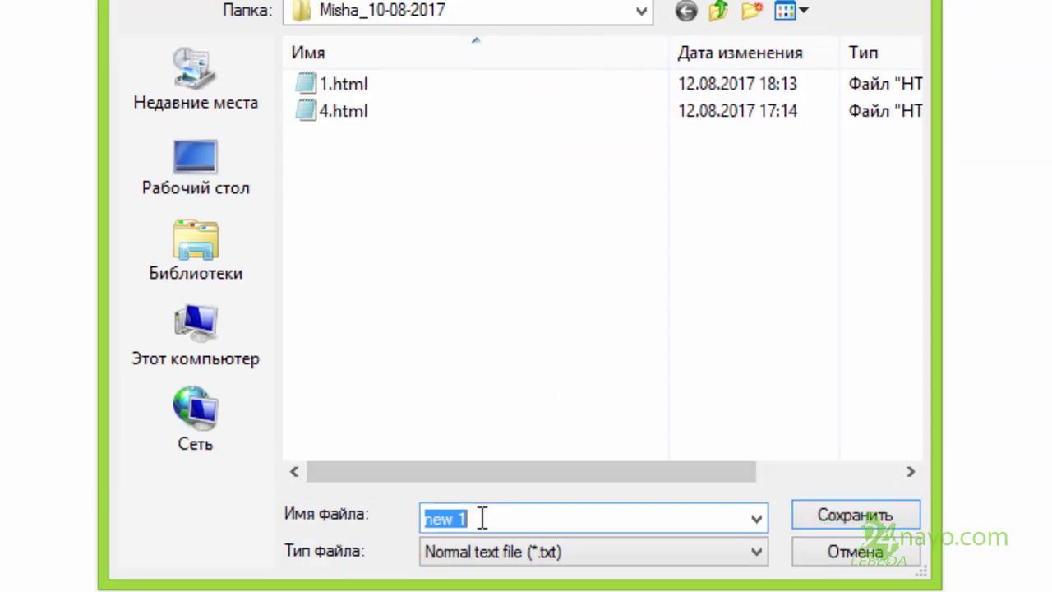
text(5.)
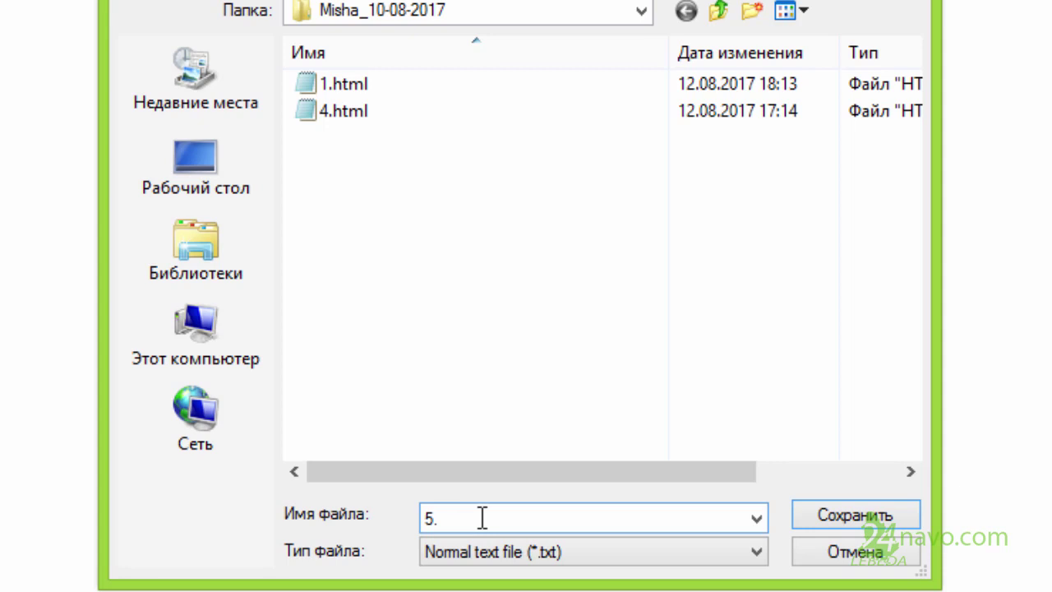
text(html)
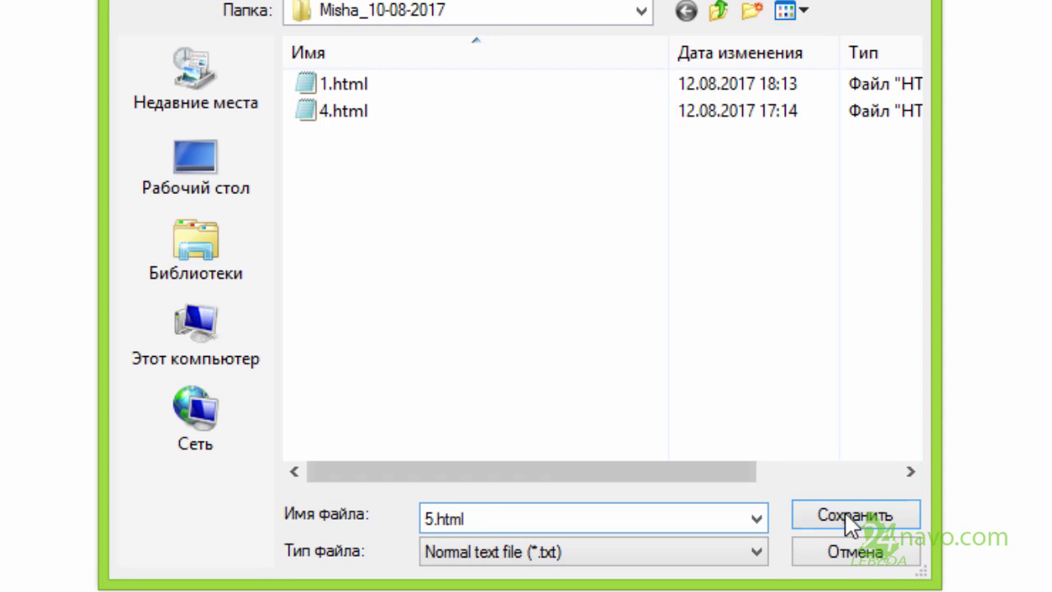
click(844, 515)
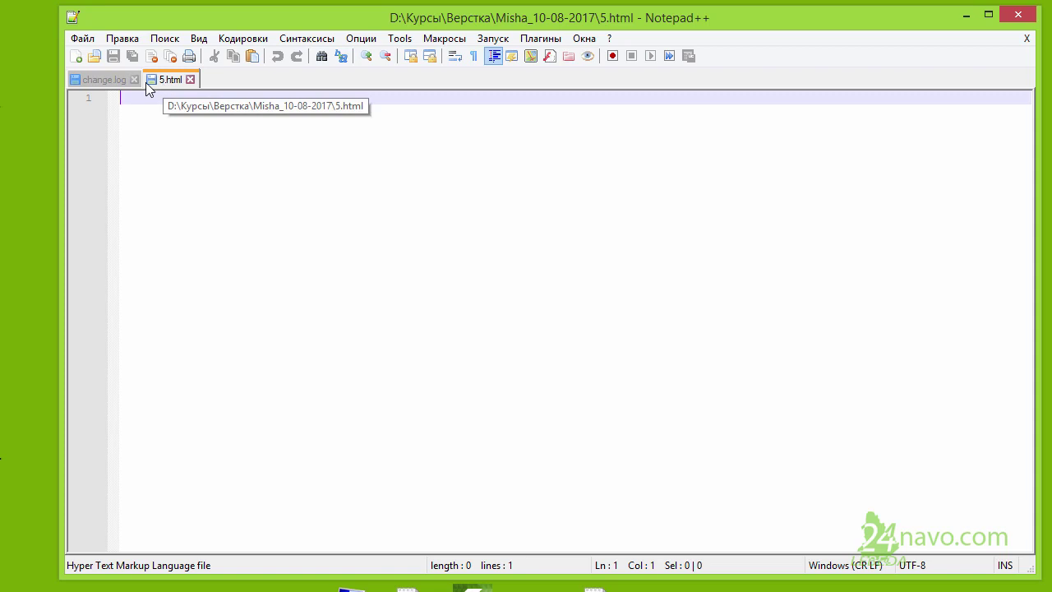
- Close the change.log document, leaving only 5.html open
click(105, 81)
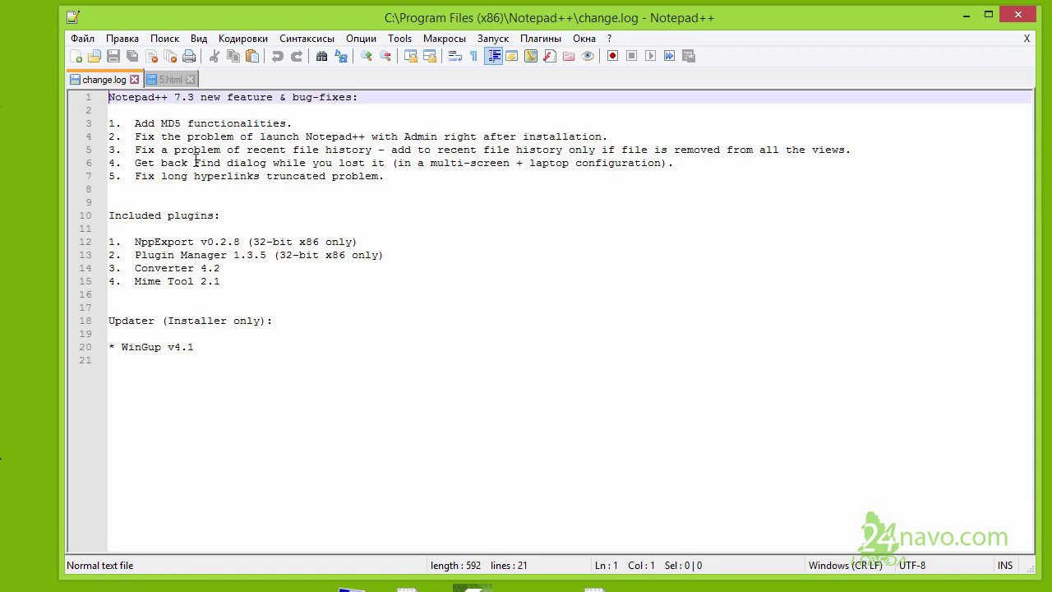
click(134, 80)
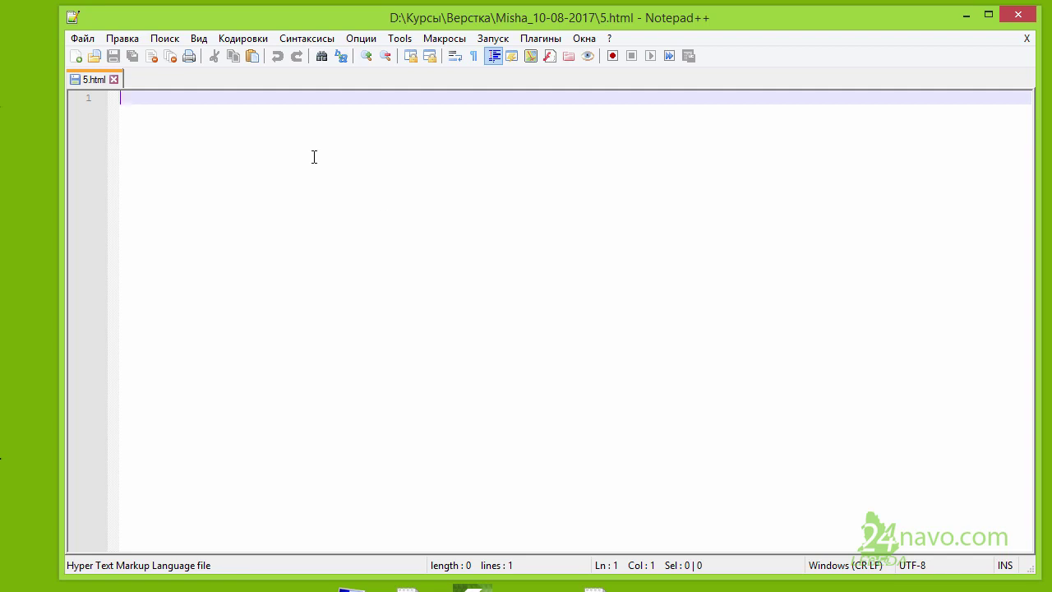
click(540, 38)
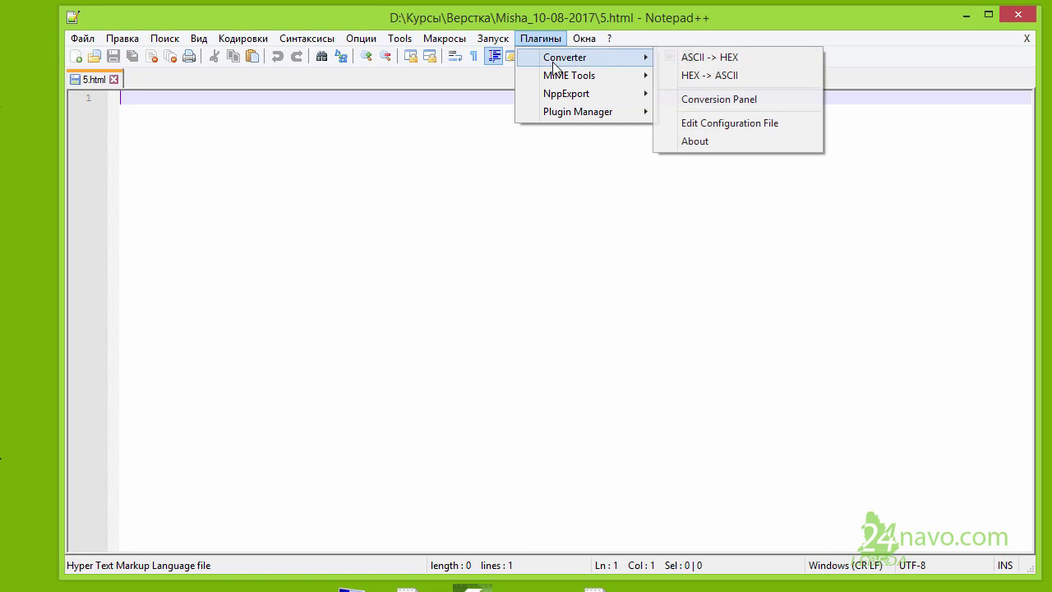
mouse_move(571, 99)
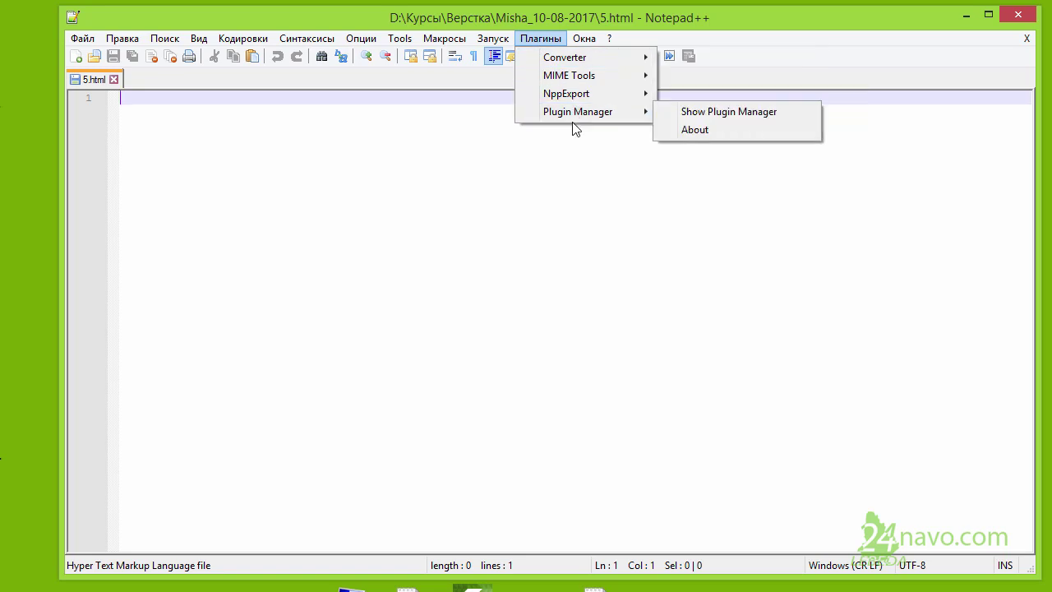
click(298, 134)
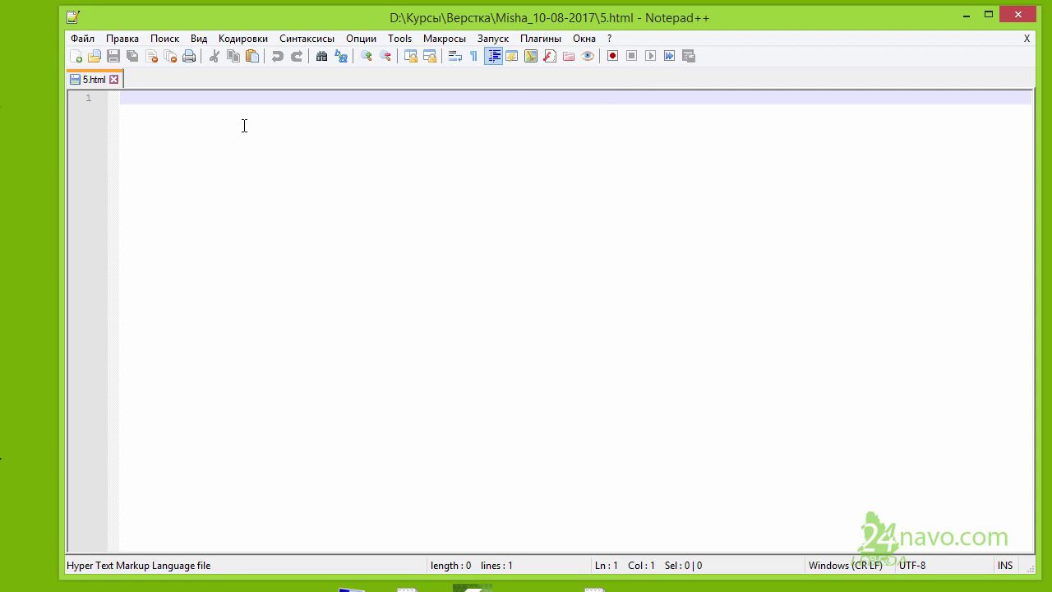
click(539, 39)
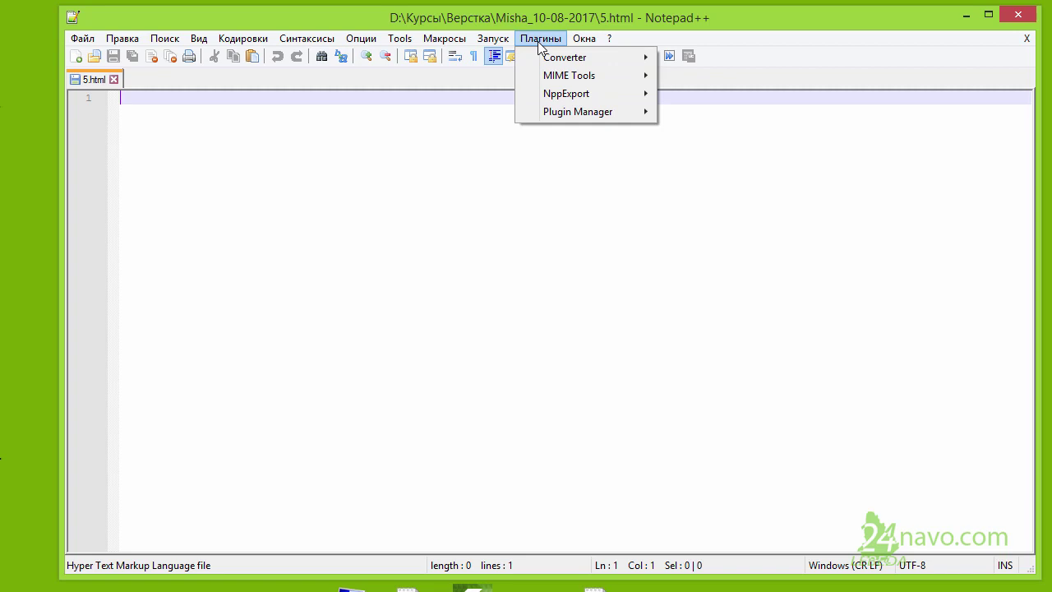
mouse_move(440, 41)
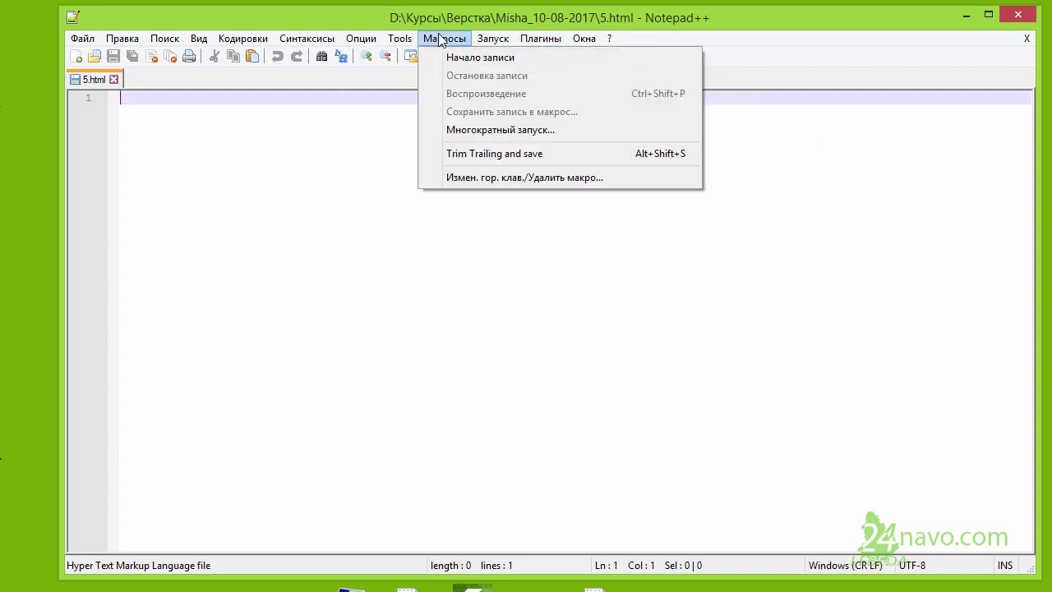
click(392, 20)
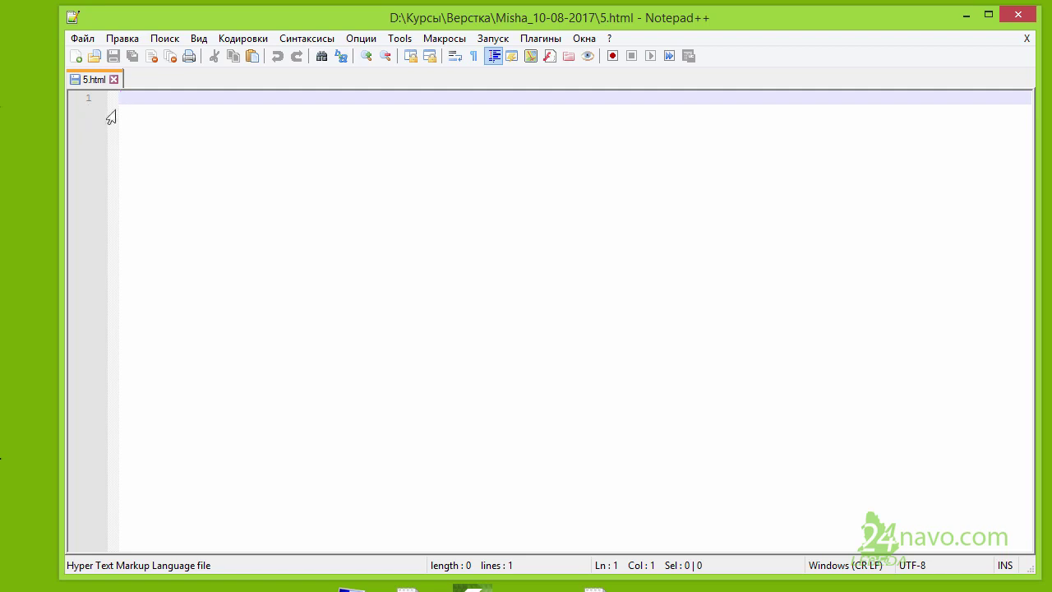
- Add five empty lines to 5.html and return the cursor to line 1
key(Return)
key(Return)
key(Return)
key(Return)
key(Return)
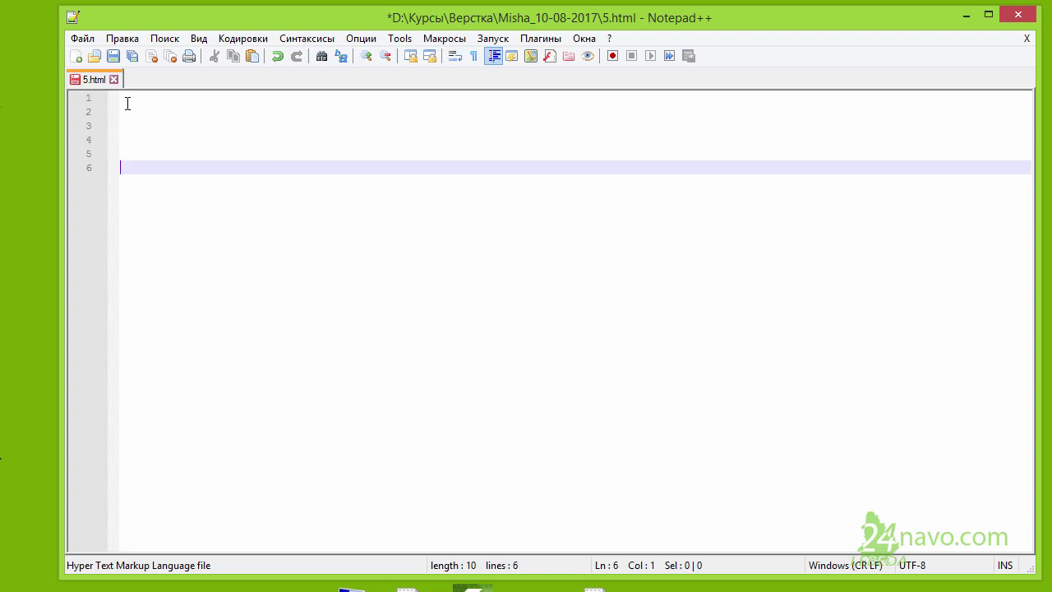
click(128, 103)
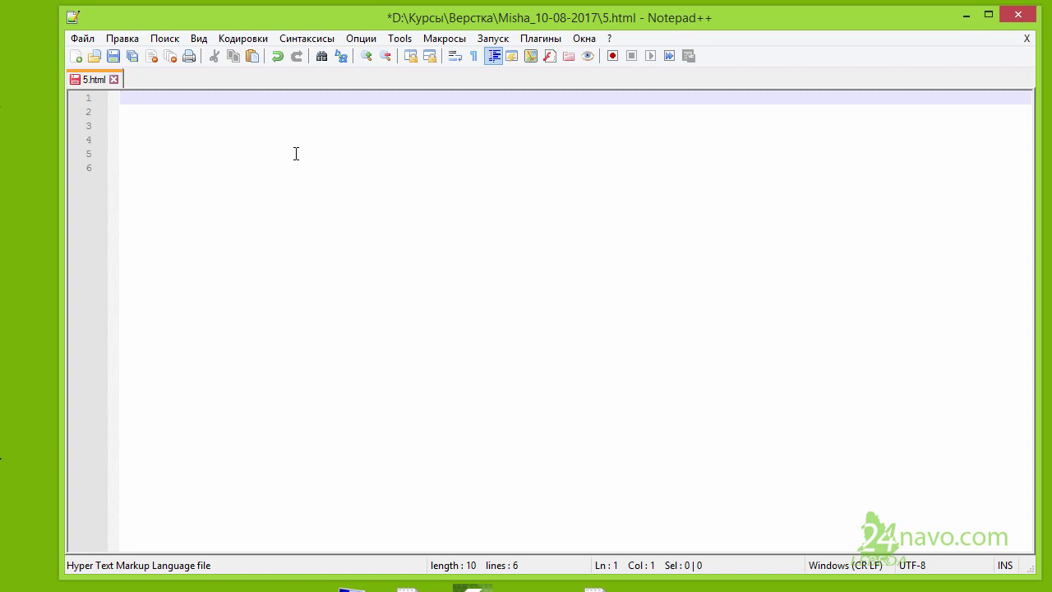
- Switch to the Chrome browser with the ASUS example page on 24navo.com
key(alt+Tab)
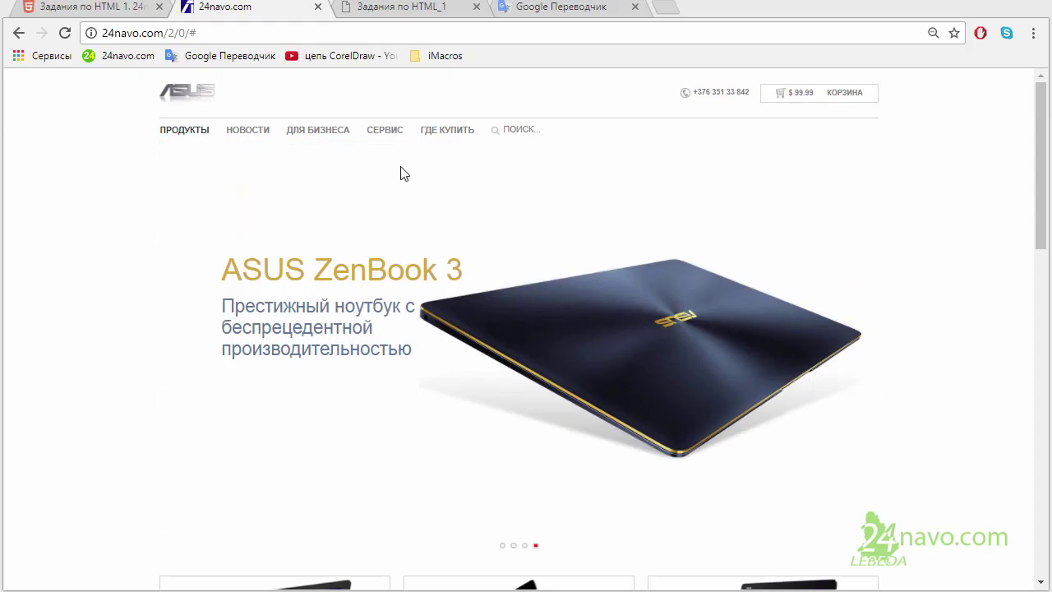